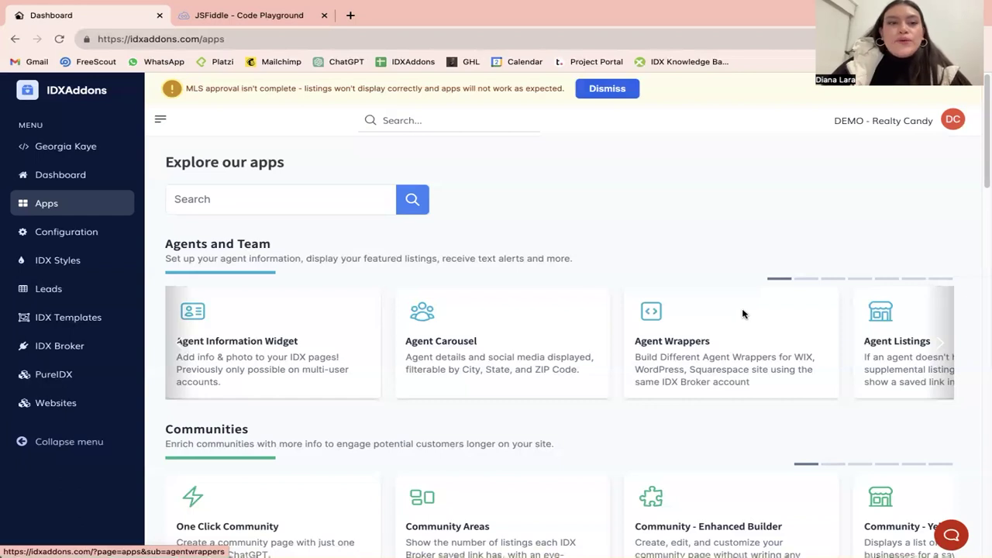
# - Search the apps for 'affo', open Affordability Calculator, and copy its code snippet
pyautogui.click(259, 211)
pyautogui.write('affo')
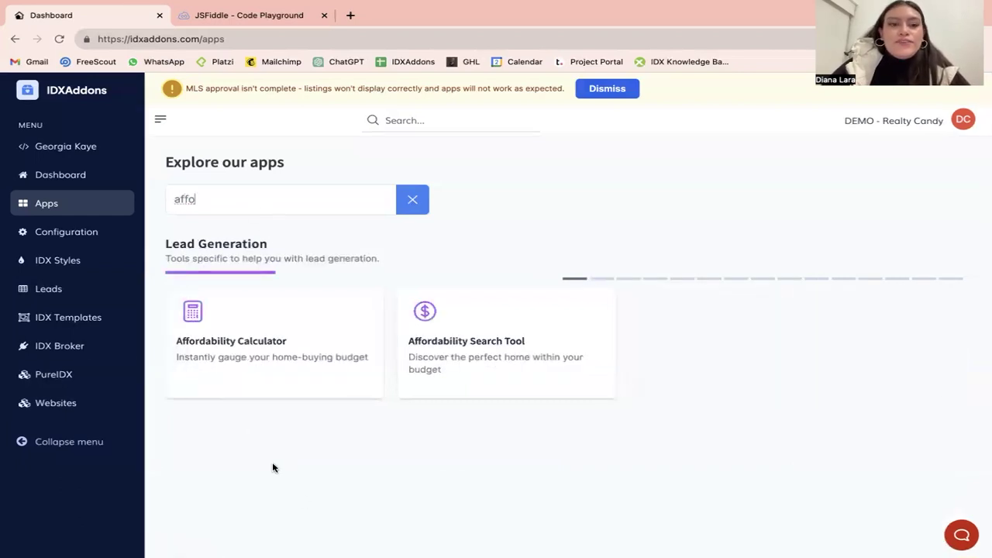
pyautogui.click(268, 357)
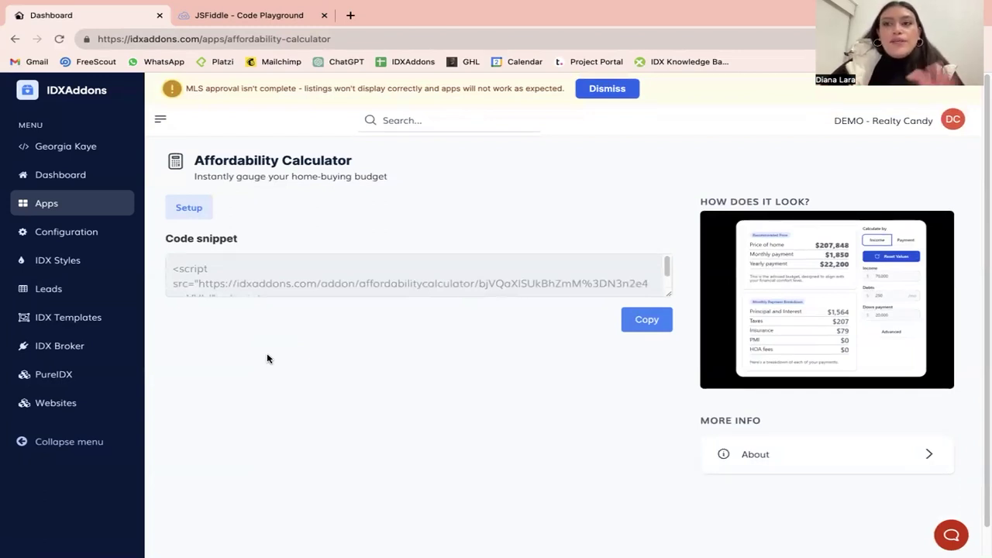
pyautogui.click(628, 320)
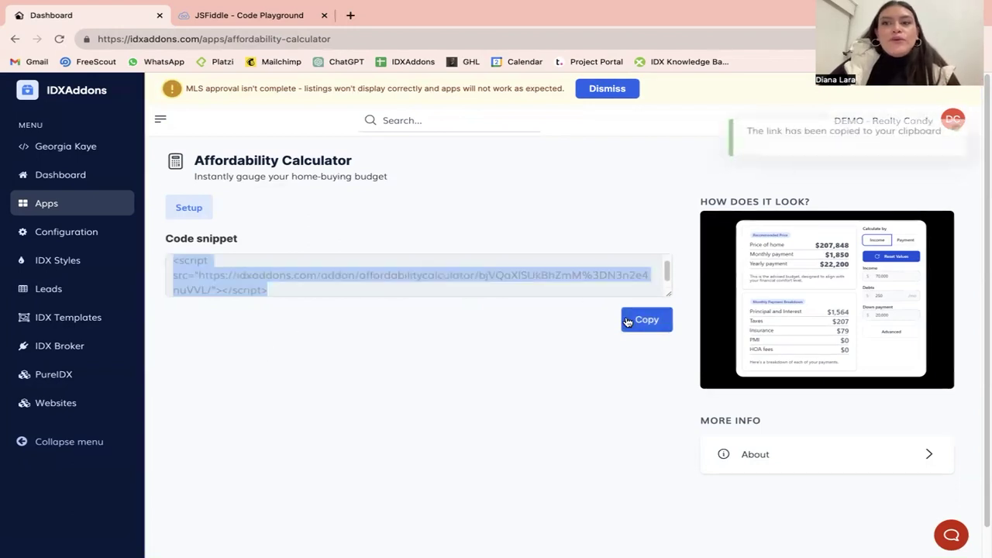
pyautogui.click(261, 15)
# - Paste the calculator snippet into JSFiddle's HTML panel and run it to render the calculator
pyautogui.click(212, 145)
pyautogui.hotkey('ctrl', 'v')
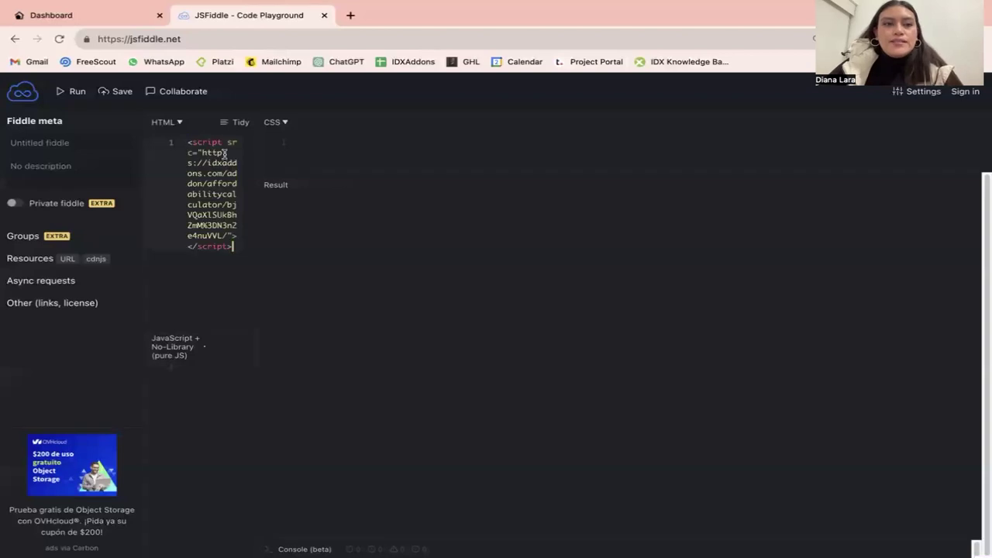
pyautogui.click(60, 98)
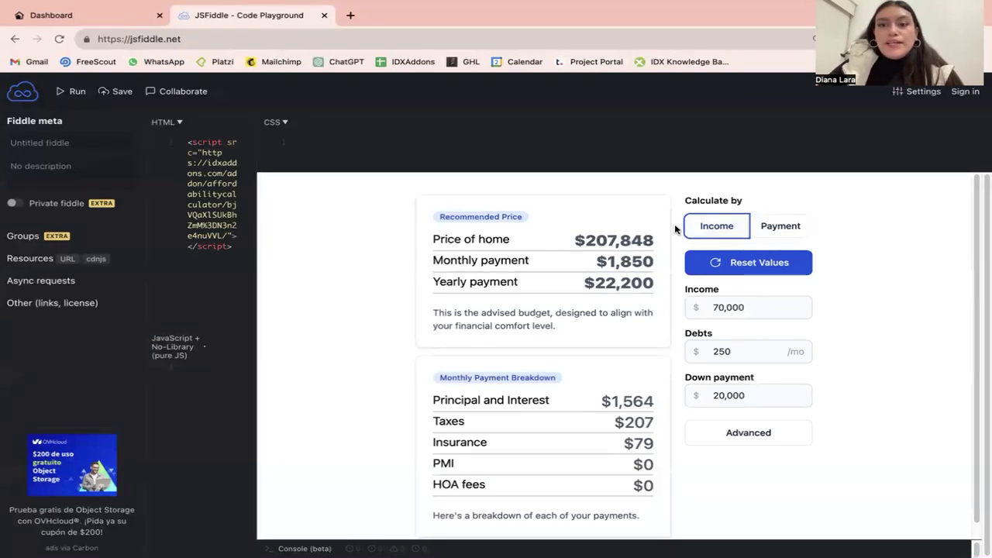
pyautogui.scroll(-1, 665, 273)
# - Enter income 200,000, debts 0 and down payment 30,000 in the calculator
pyautogui.moveTo(705, 291); pyautogui.dragTo(759, 291)
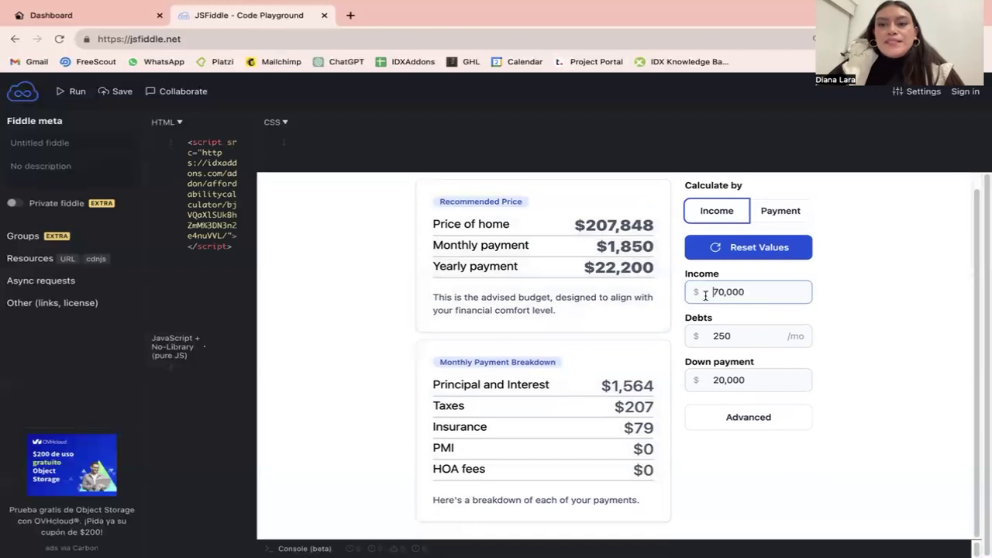
pyautogui.click(760, 291)
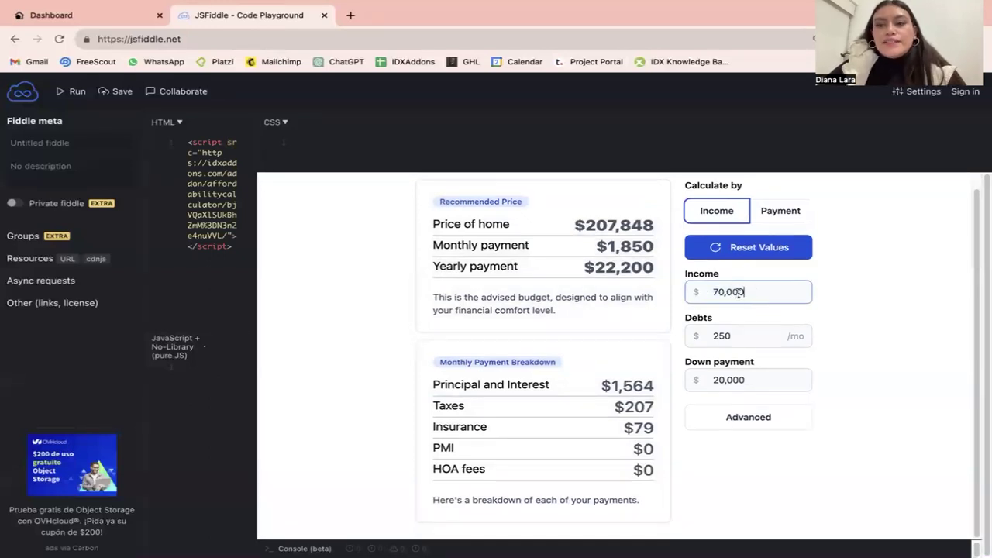
pyautogui.moveTo(753, 293); pyautogui.dragTo(678, 299)
pyautogui.write('0')
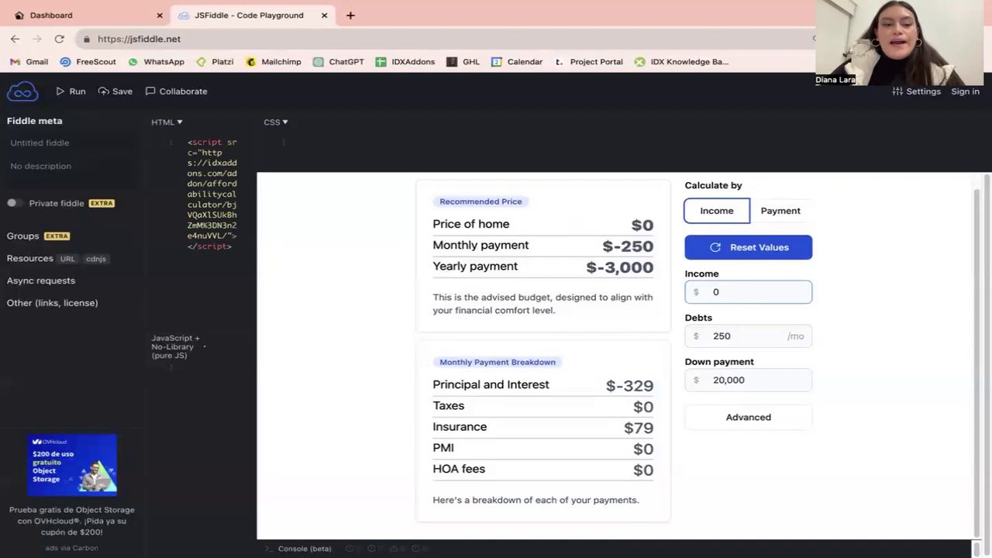
pyautogui.write('2000000')
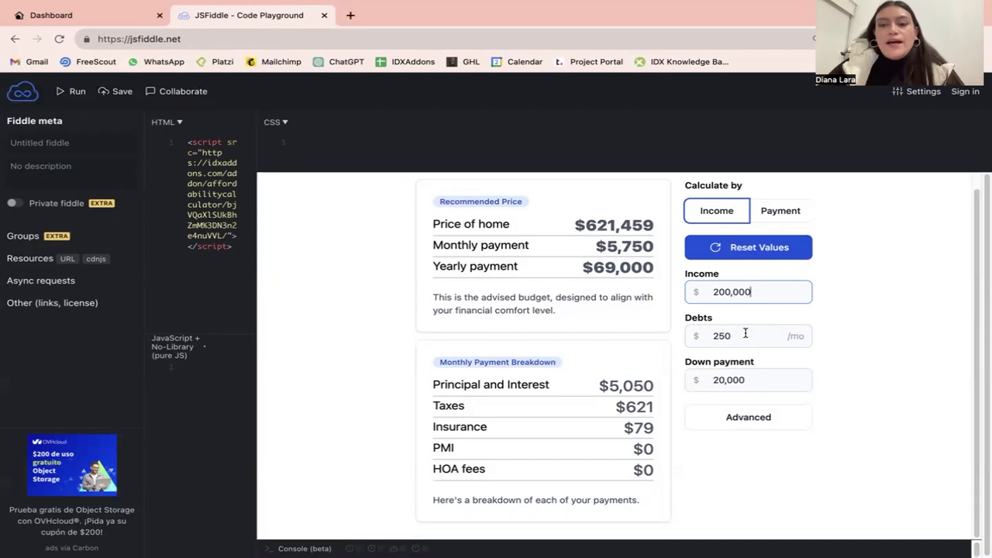
pyautogui.press('Tab')
pyautogui.write('0')
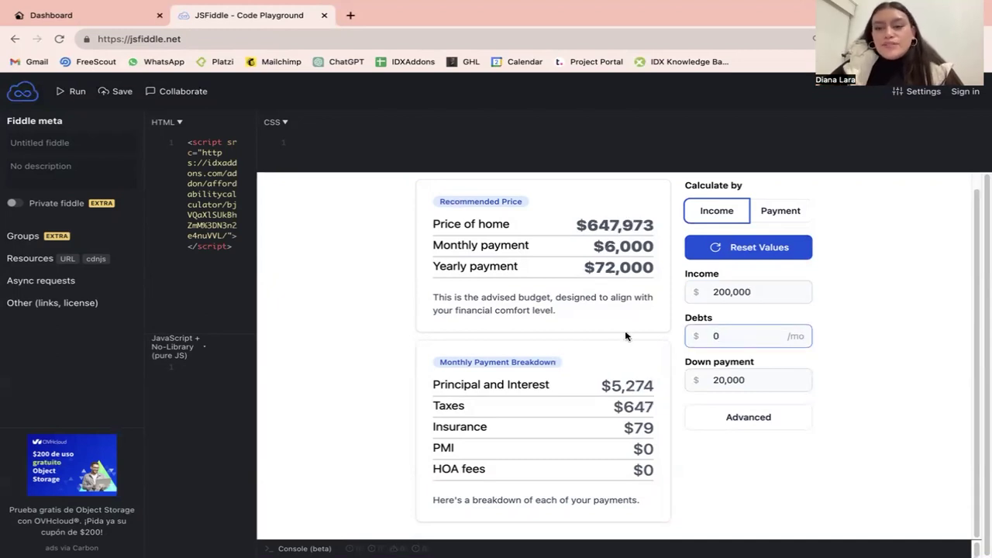
pyautogui.click(715, 380)
pyautogui.press('Delete')
pyautogui.write('30')
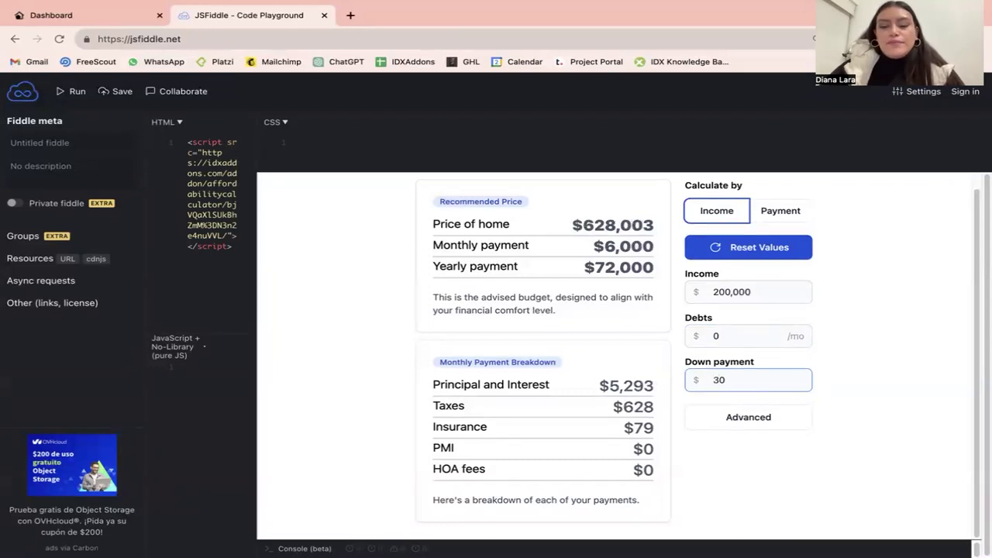
pyautogui.write(',00')
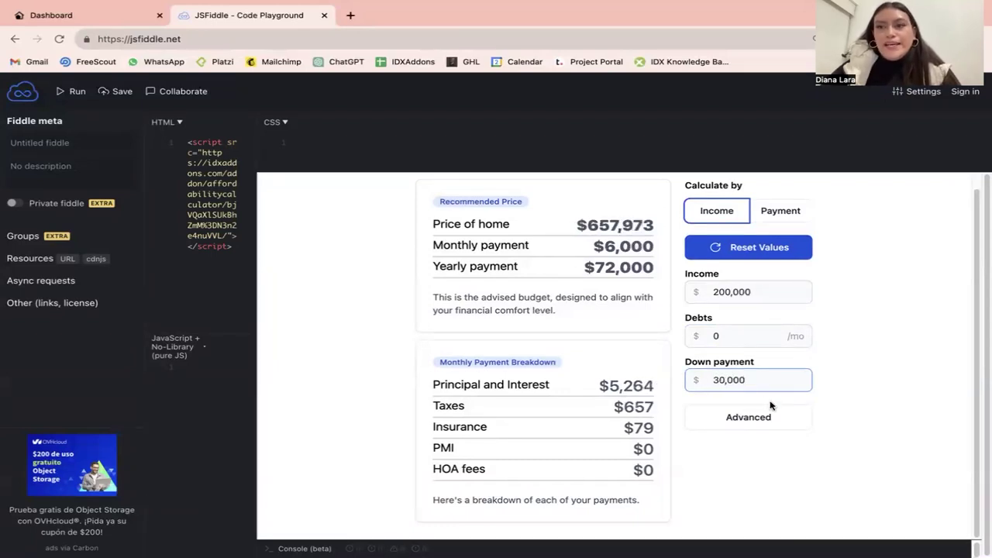
# - Expand Advanced options, review interest rate, term, debt-to-income and tax fields, then collapse them
pyautogui.click(731, 422)
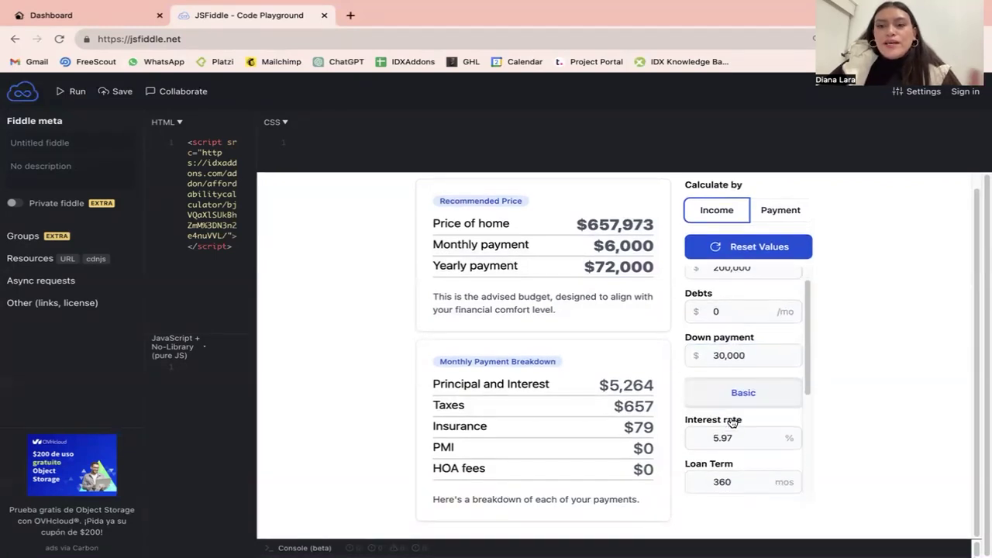
pyautogui.scroll(-1, 732, 421)
pyautogui.scroll(-2, 731, 421)
pyautogui.scroll(-1, 732, 421)
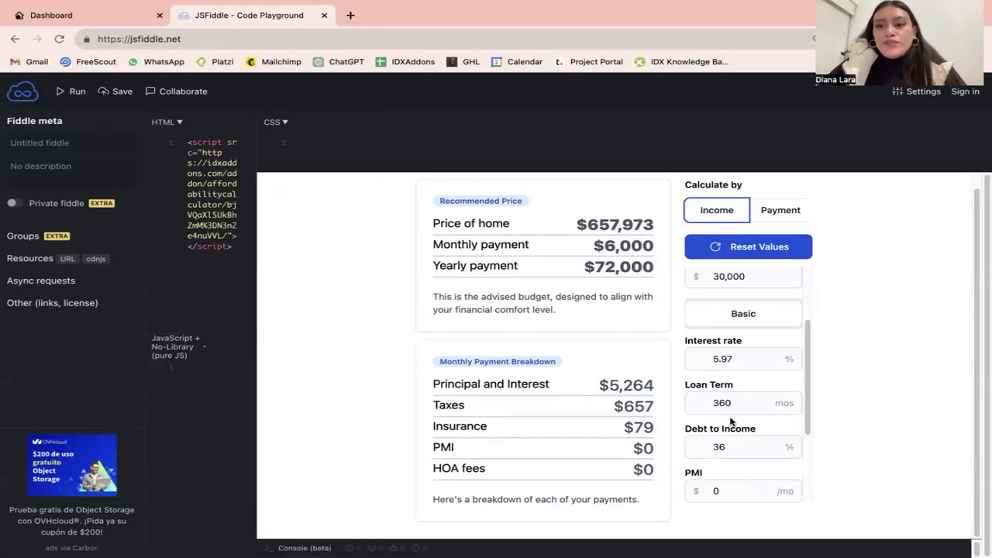
pyautogui.scroll(-1, 731, 421)
pyautogui.scroll(-1, 731, 421)
pyautogui.scroll(-1, 731, 421)
pyautogui.scroll(-2, 730, 421)
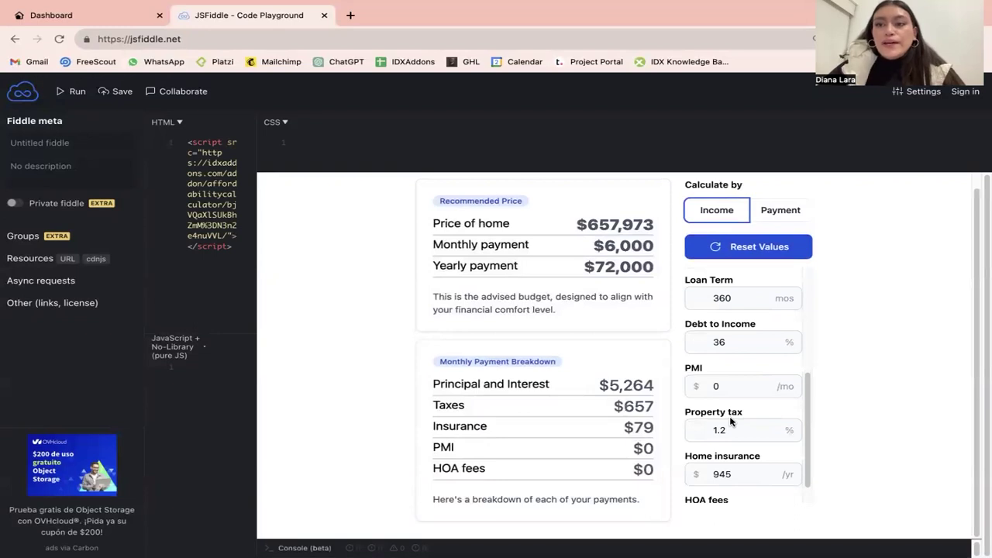
pyautogui.scroll(-1, 731, 421)
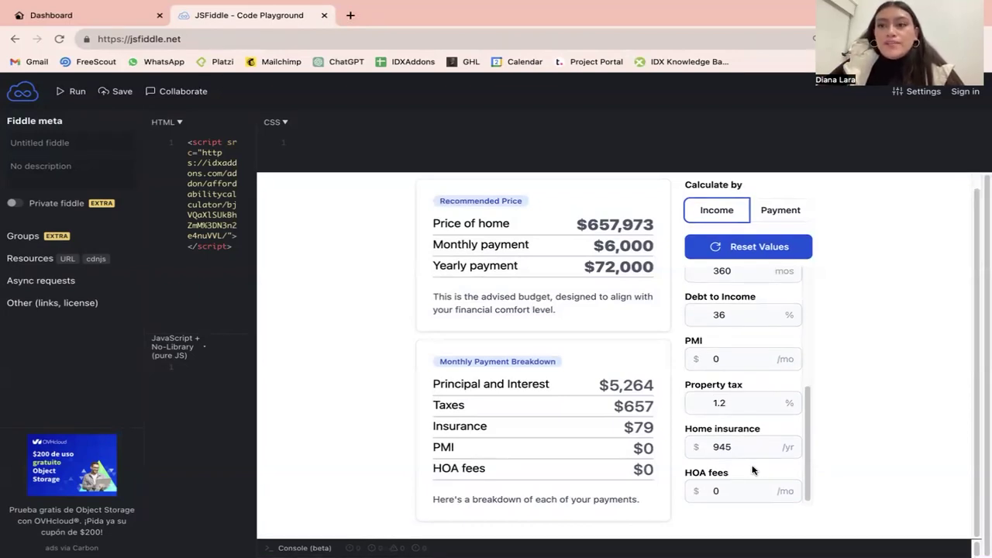
pyautogui.scroll(5, 740, 337)
pyautogui.scroll(2, 741, 341)
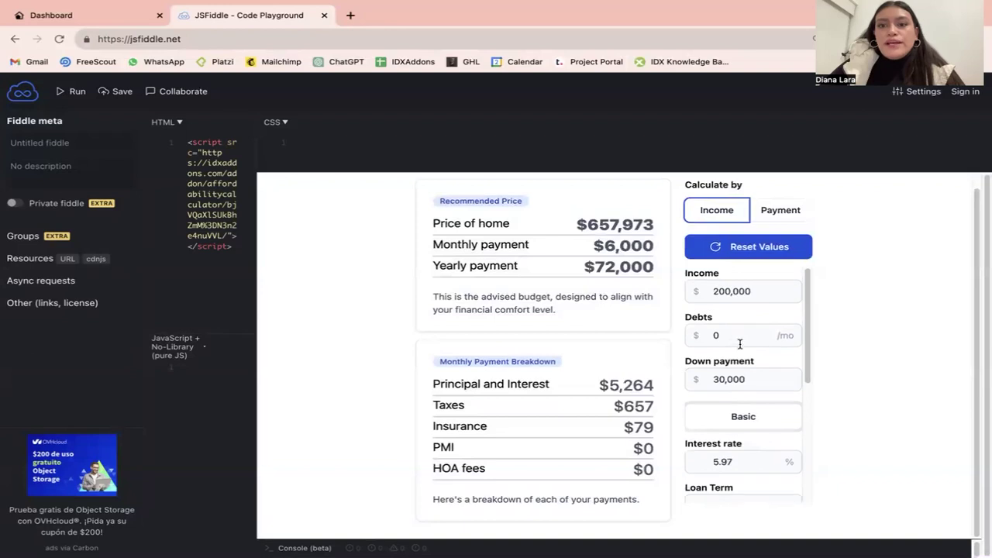
pyautogui.click(742, 416)
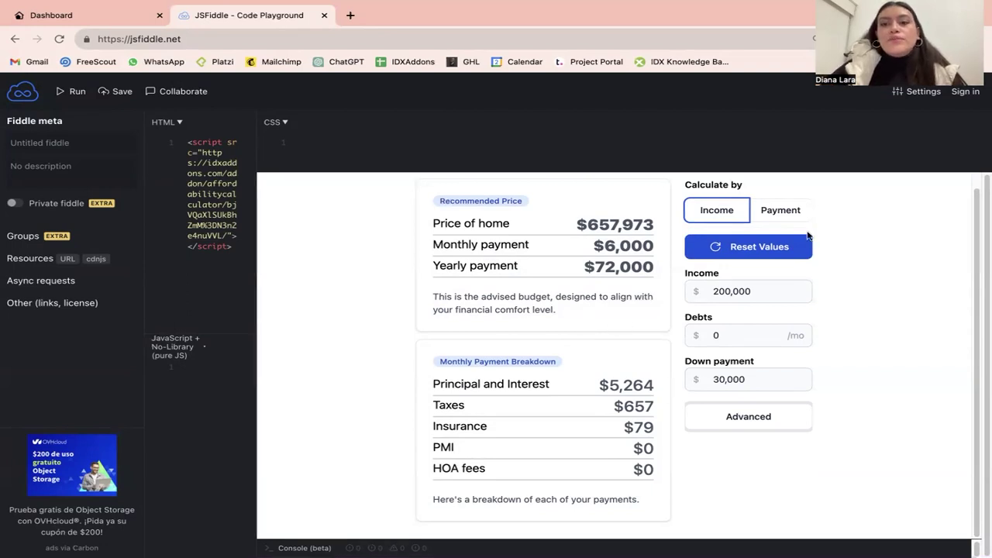
# - Reset the calculator, switch to Payment mode, and set the maximum payment to 2,000
pyautogui.click(766, 247)
pyautogui.click(778, 213)
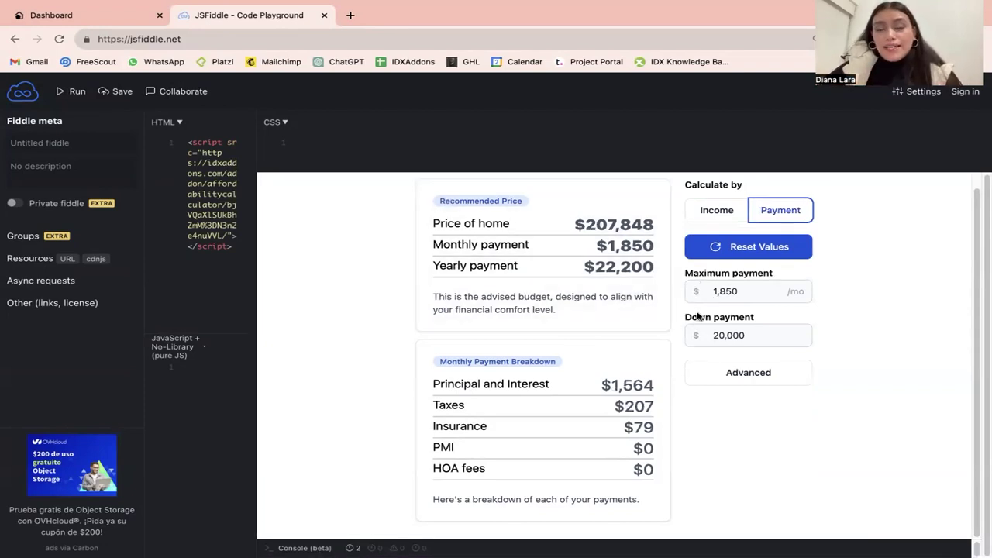
pyautogui.click(747, 291)
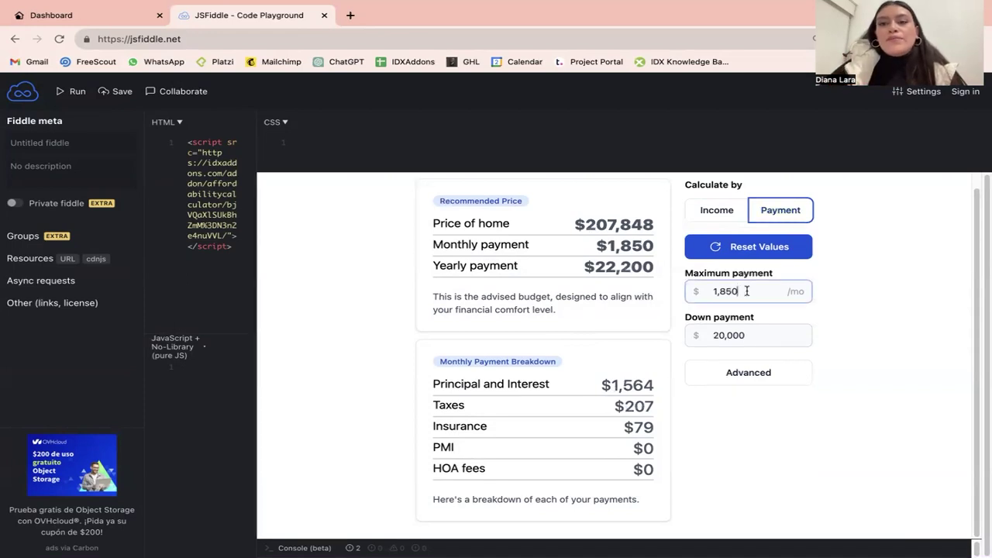
pyautogui.doubleClick(746, 291)
pyautogui.press('BackSpace')
pyautogui.write('2,000')
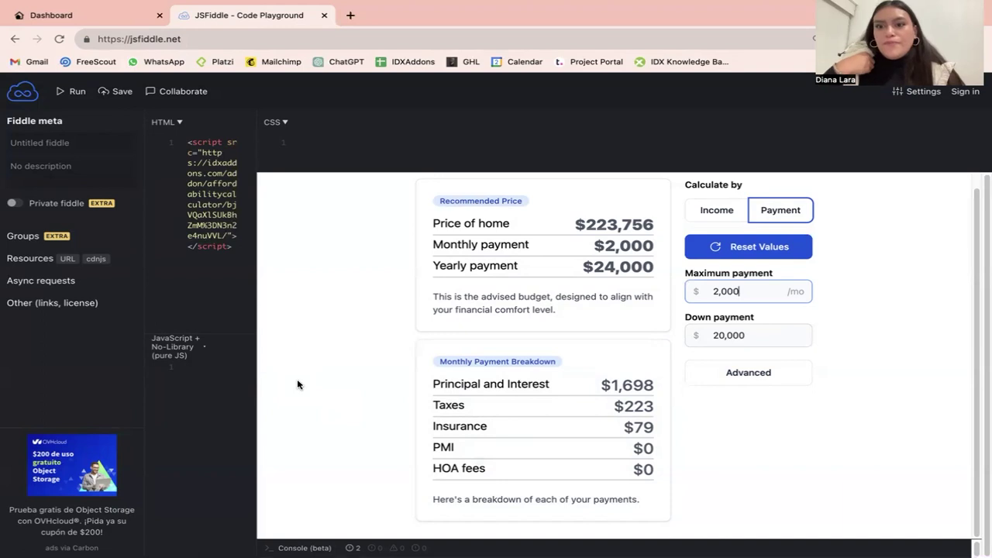
pyautogui.click(677, 387)
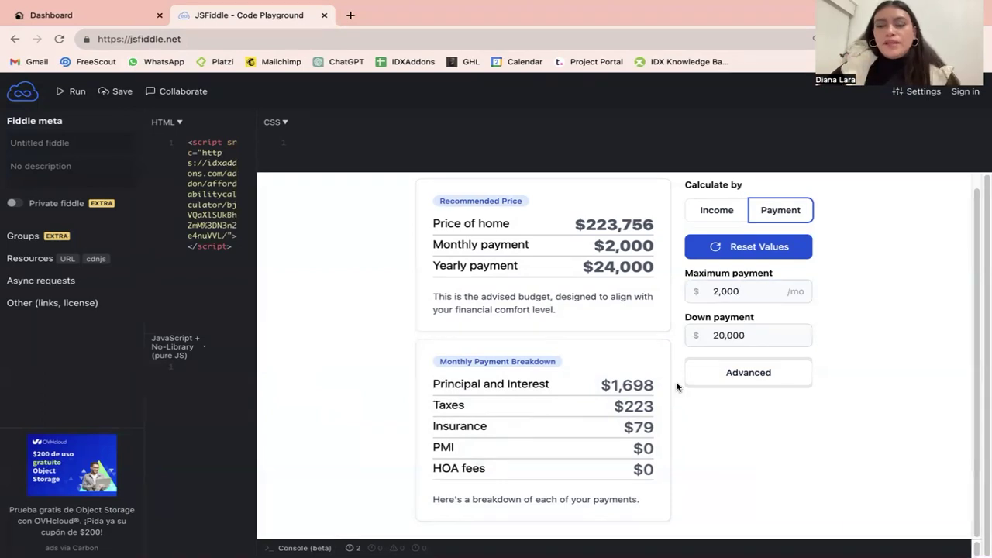
# - Review the payment-mode advanced settings, then return to the IDXAddons calculator tab
pyautogui.click(761, 372)
pyautogui.scroll(-1, 713, 386)
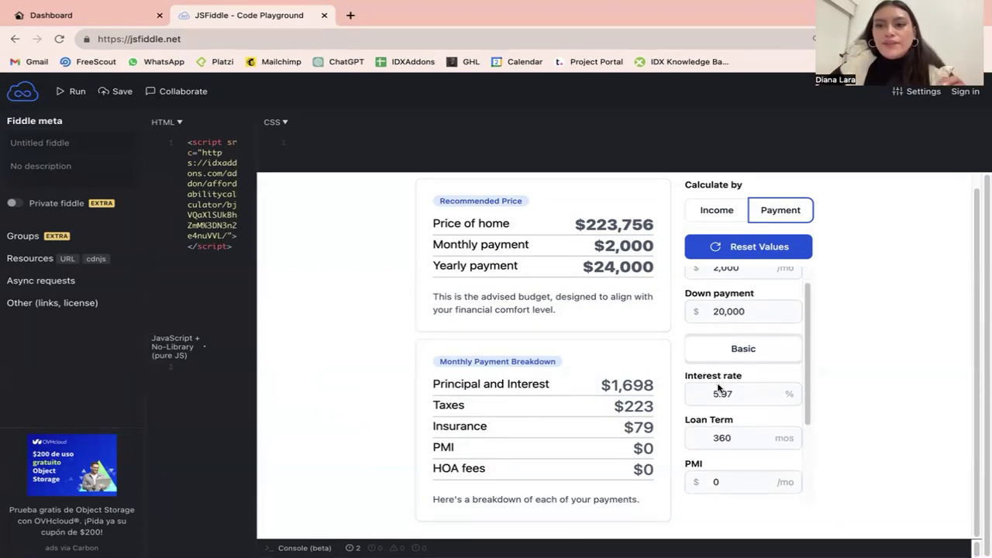
pyautogui.scroll(-2, 716, 388)
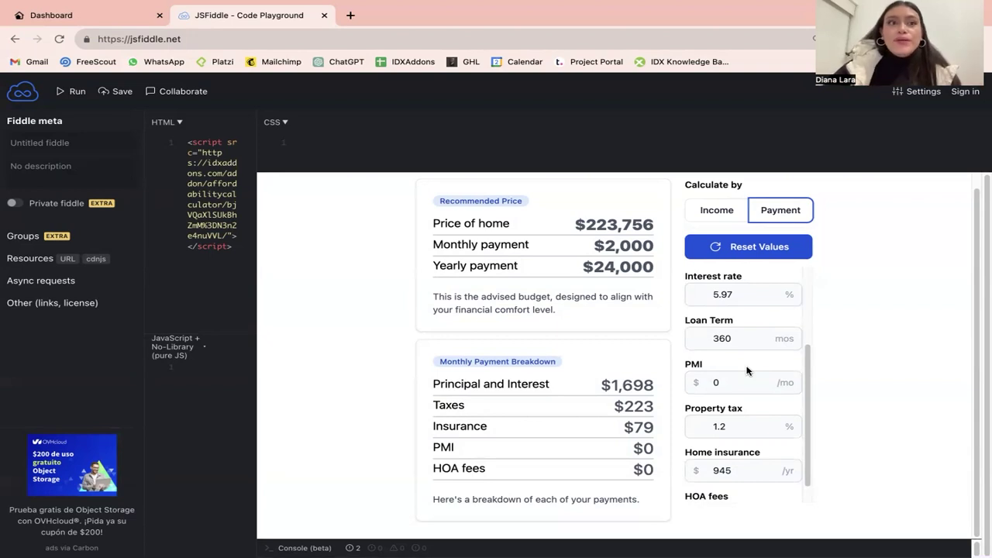
pyautogui.click(109, 14)
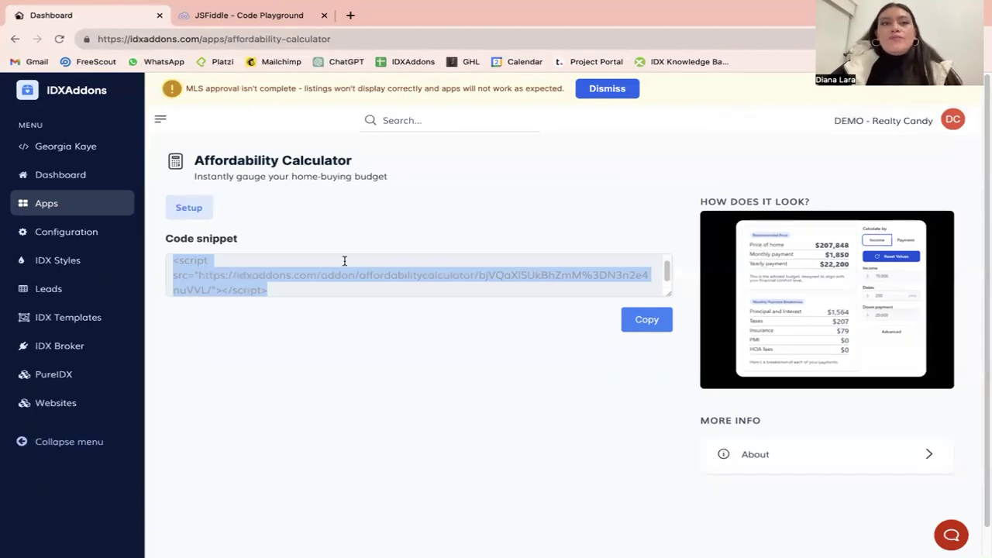
# - Open a new browser tab and load idxaddons.com/free from the 'idx' address suggestion
pyautogui.click(350, 14)
pyautogui.write('idx')
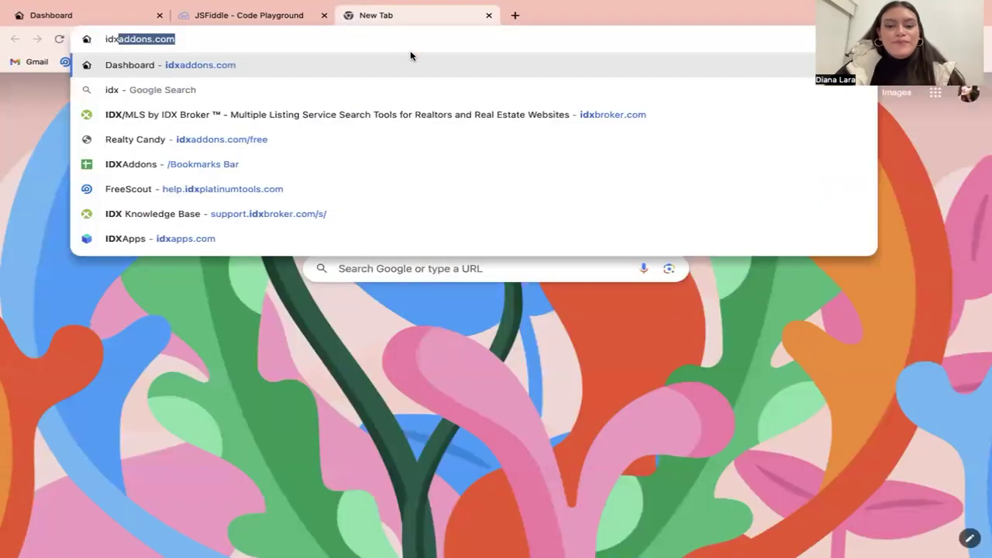
pyautogui.press('Down')
pyautogui.press('Down')
pyautogui.press('Down')
pyautogui.press('Return')
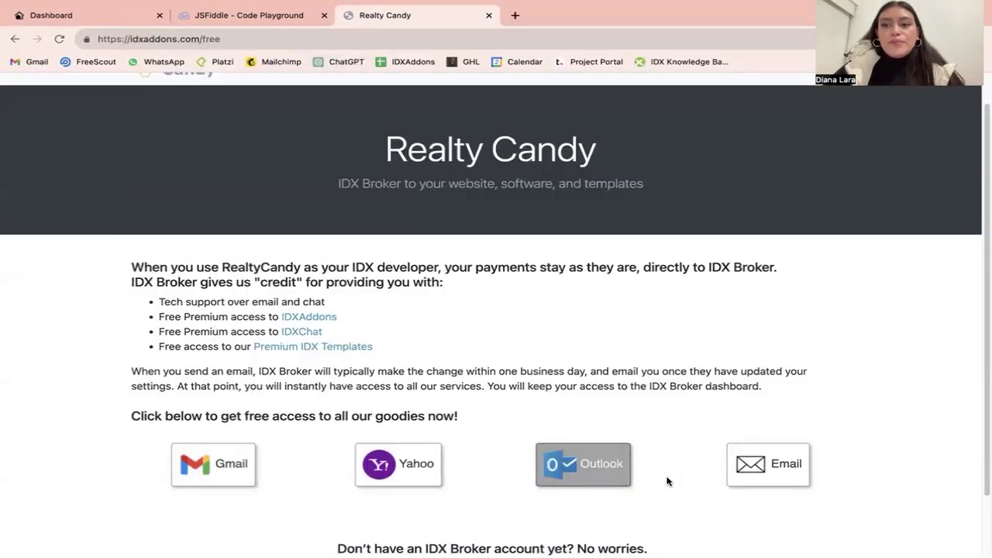